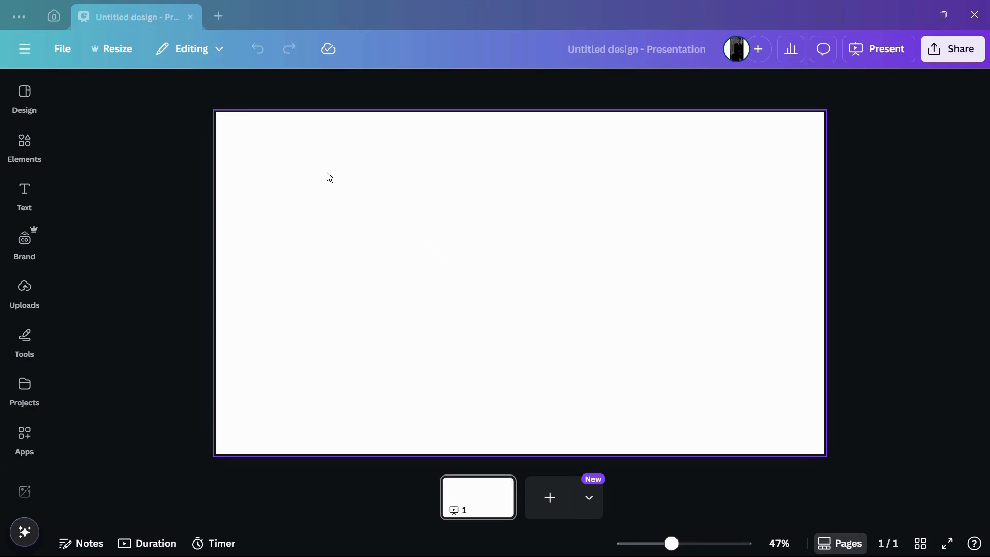
Add the recently used black Mercedes photo to the page, plus the red sports car graphic from an element search for "cars".
left_click(26, 143)
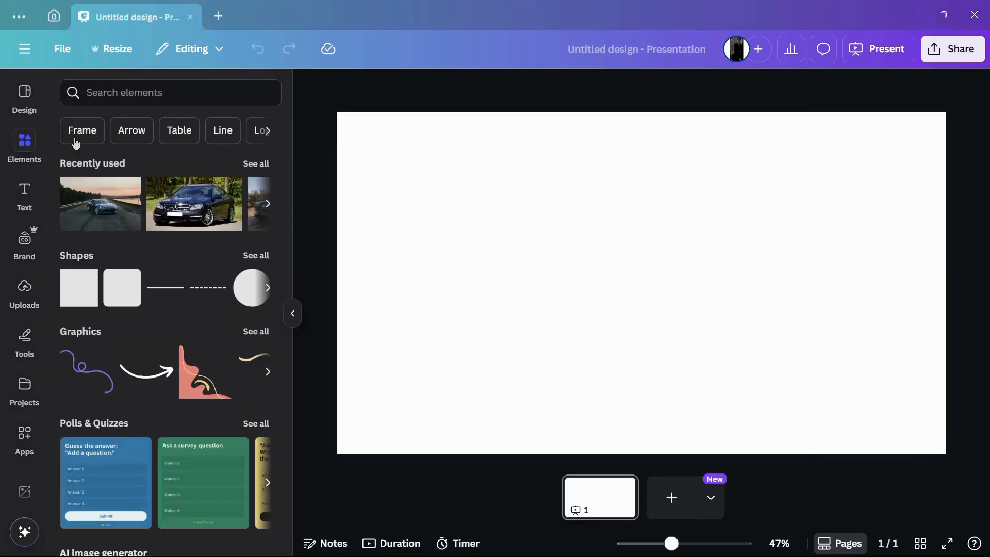
left_click(198, 191)
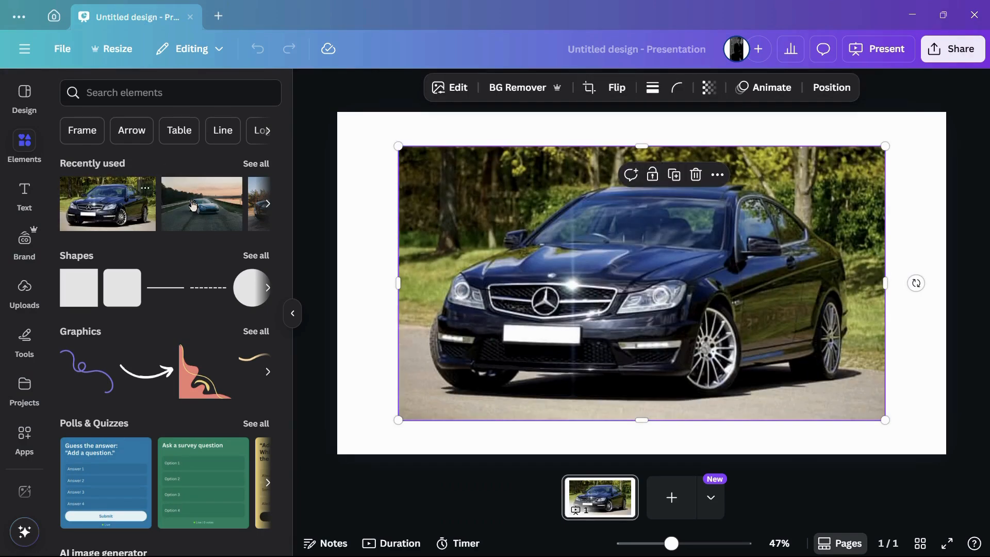
left_click(153, 97)
left_click(90, 154)
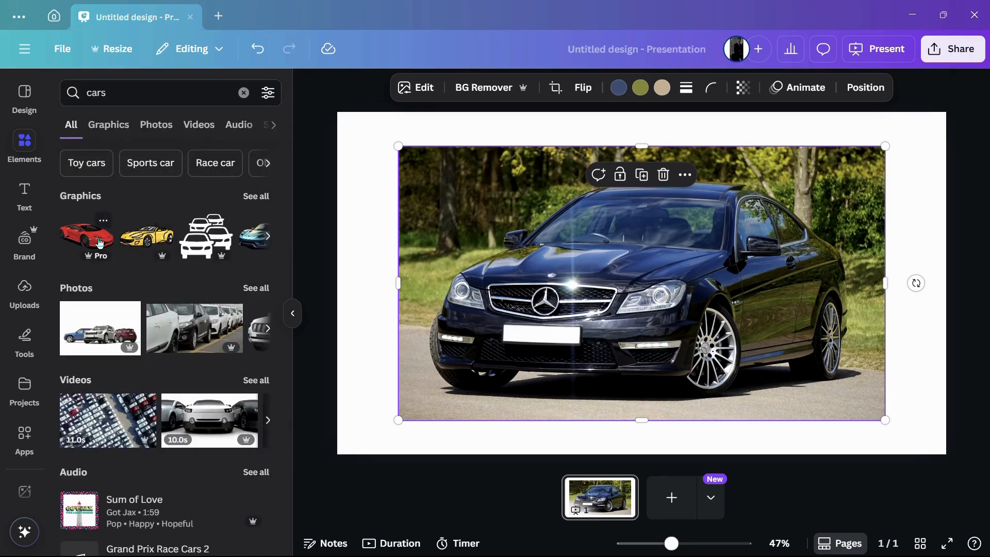
left_click(99, 242)
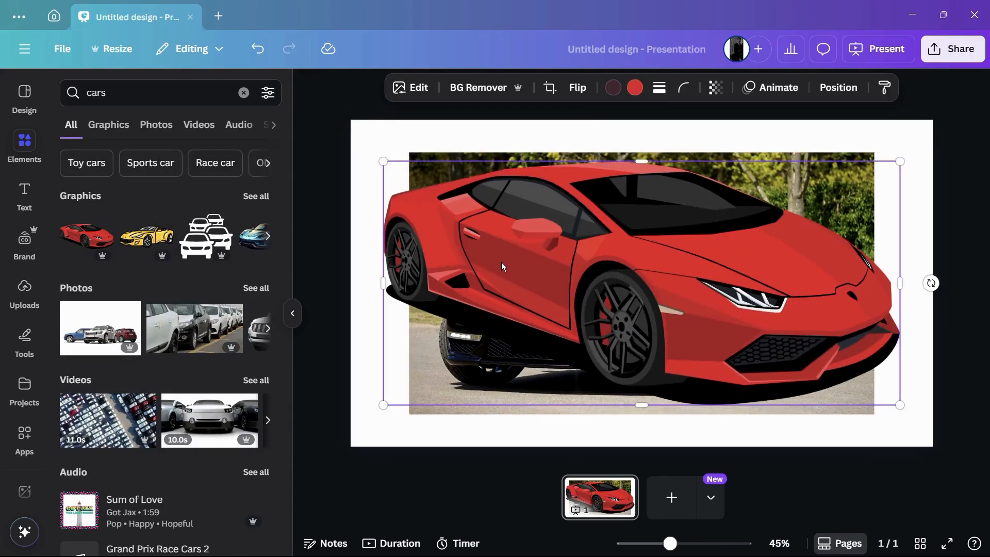
Shrink the red sports car graphic to roughly two-thirds of its size and place it over the middle of the photo.
scroll(501, 262, "down", 2)
scroll(817, 355, "up", 2)
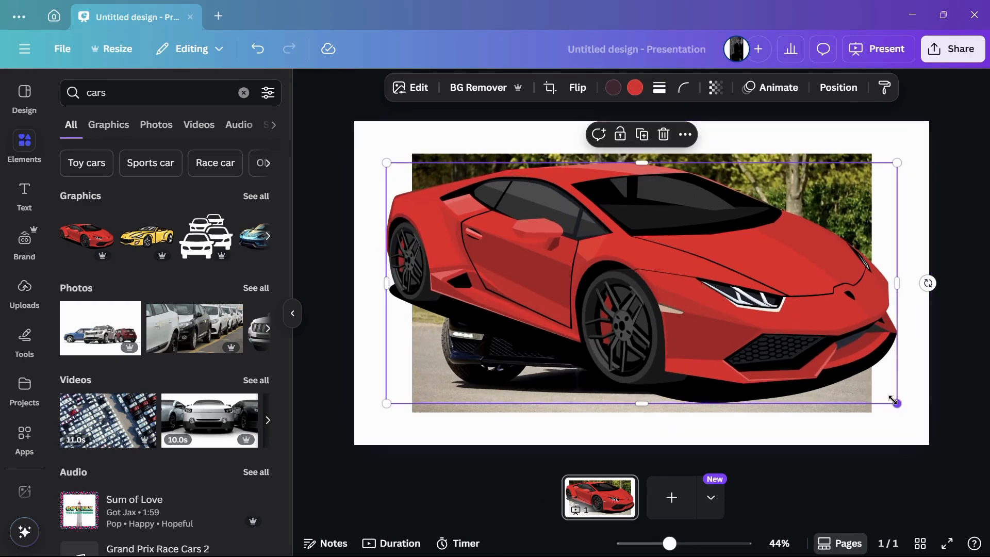
left_click_drag(896, 403, 713, 316)
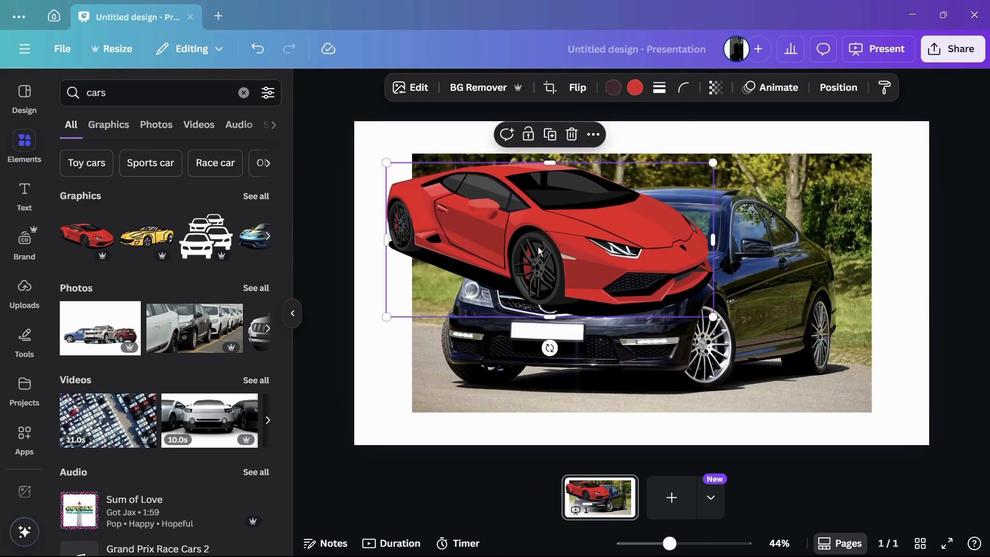
left_click_drag(541, 253, 615, 298)
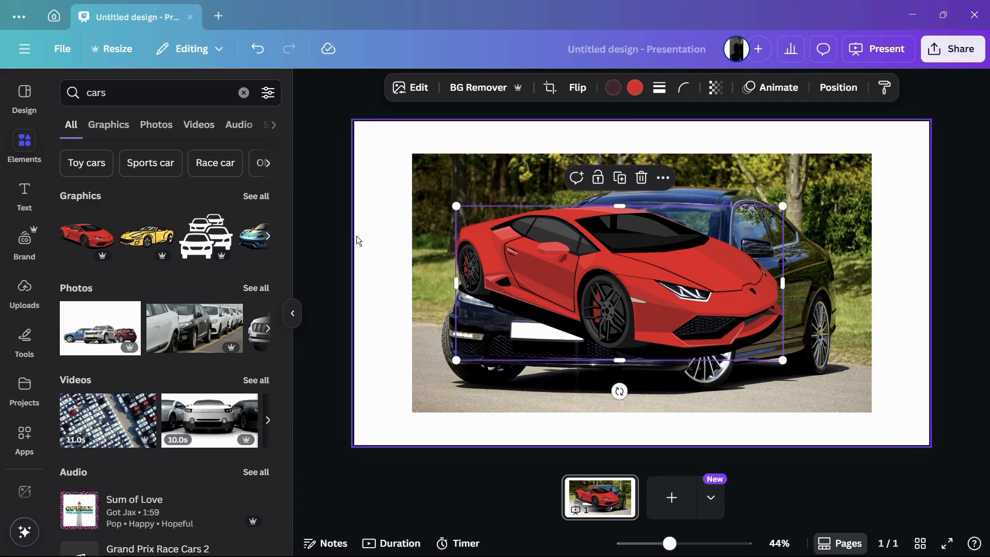
left_click(327, 226)
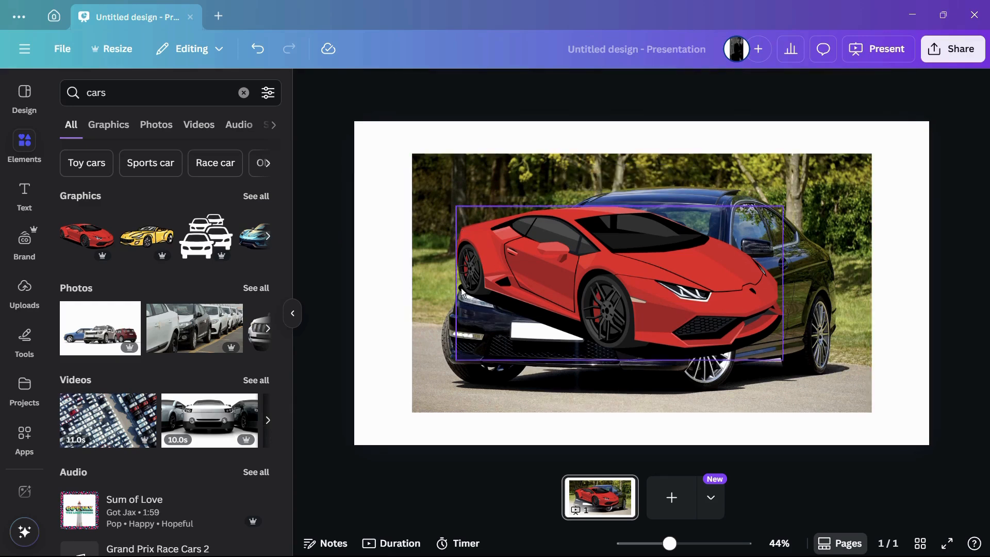
Move the red sports car graphic to the page's left edge so that it only partly overlaps the black car photo.
scroll(461, 287, "up", 1, "ctrl")
scroll(461, 288, "up", 2, "ctrl")
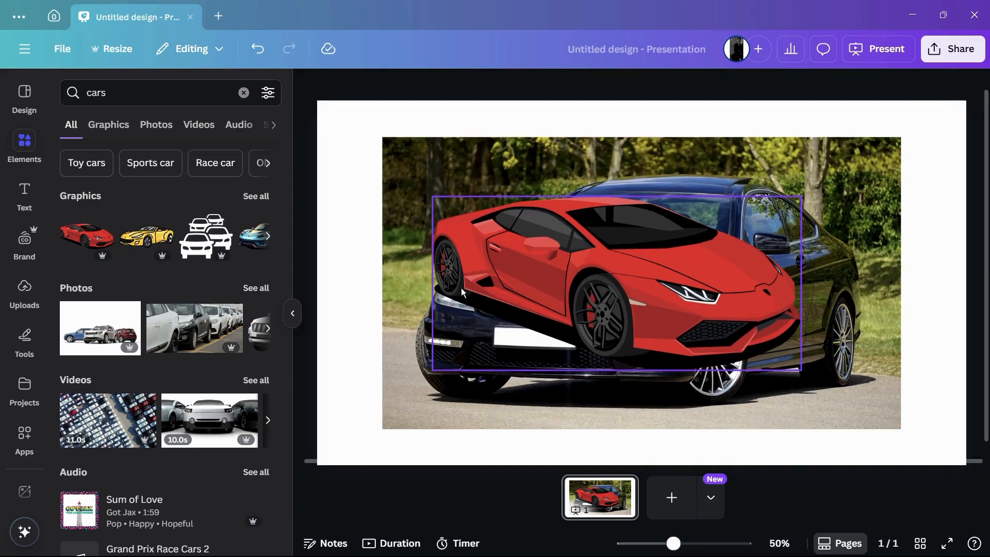
scroll(460, 287, "down", 1, "ctrl")
scroll(461, 287, "up", 1, "ctrl")
scroll(461, 288, "down", 2, "ctrl")
left_click(595, 281)
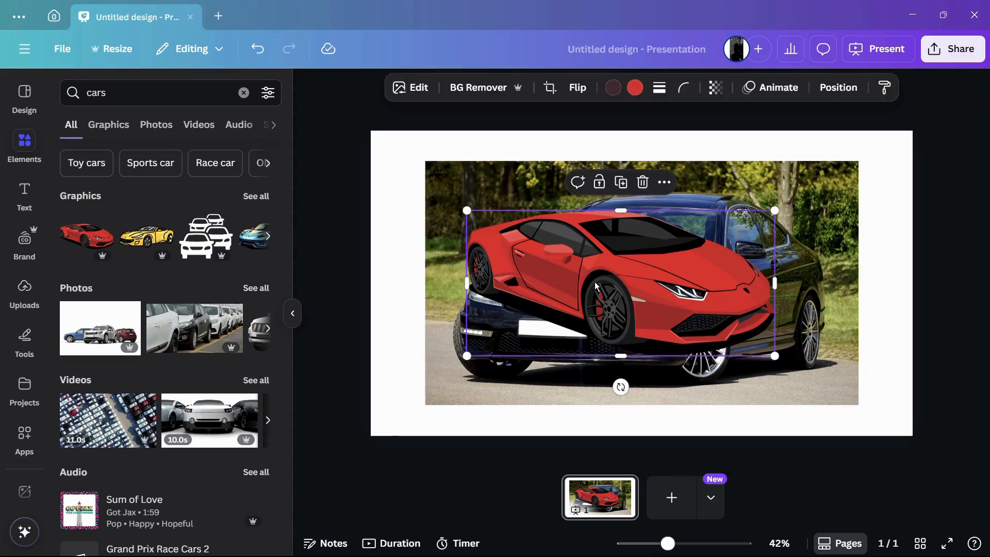
left_click_drag(595, 282, 520, 261)
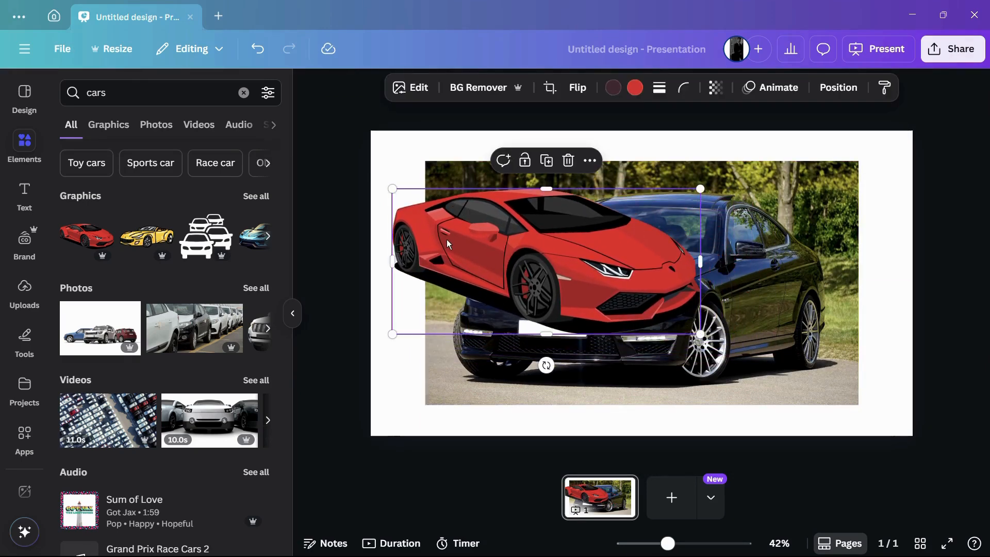
left_click_drag(446, 239, 424, 230)
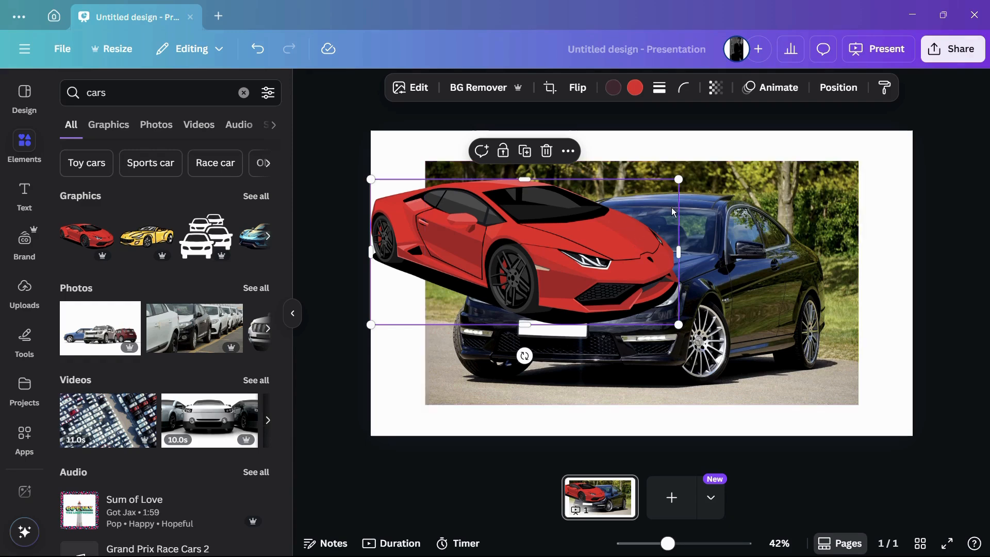
Send the red sports car graphic one layer backward, behind the black car photo.
left_click(738, 270)
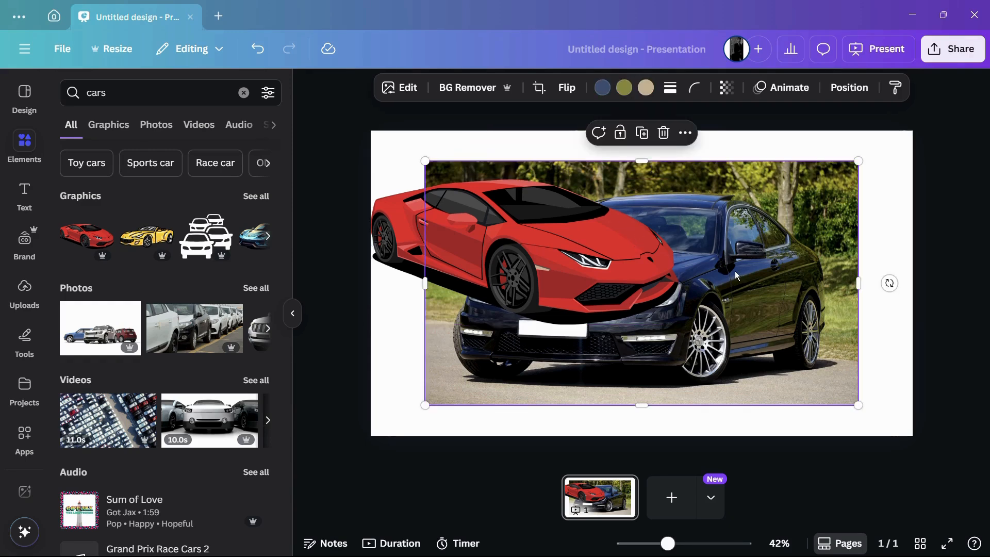
left_click(397, 248)
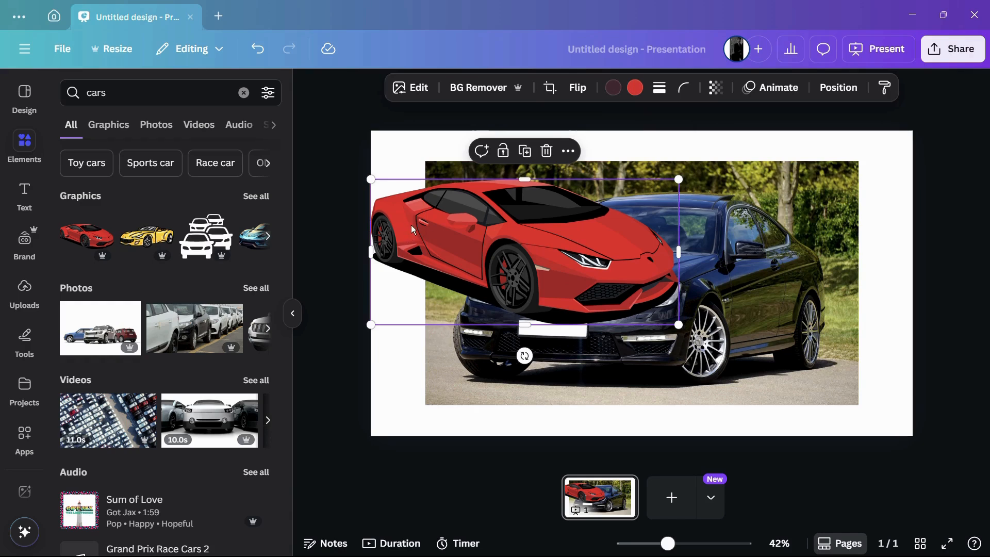
right_click(464, 220)
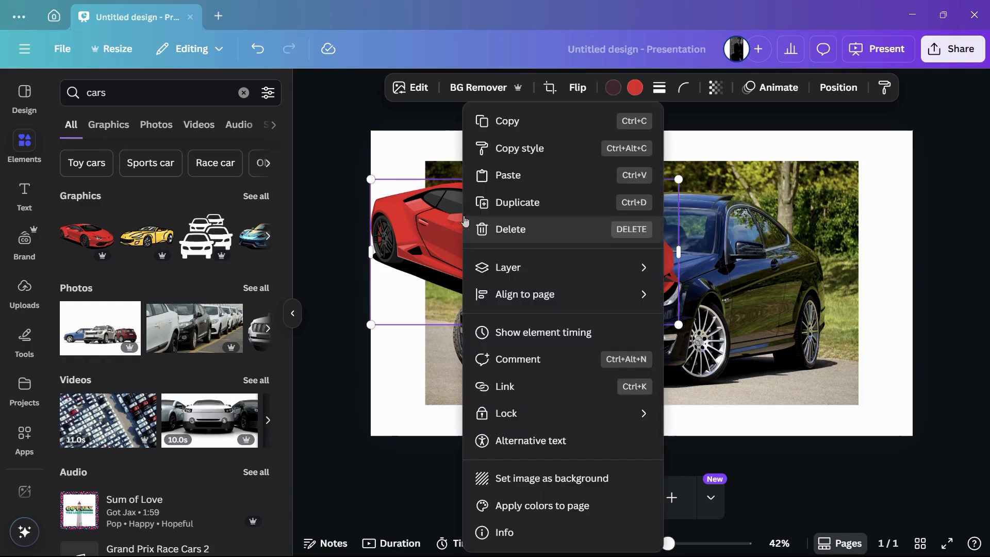
mouse_move(530, 272)
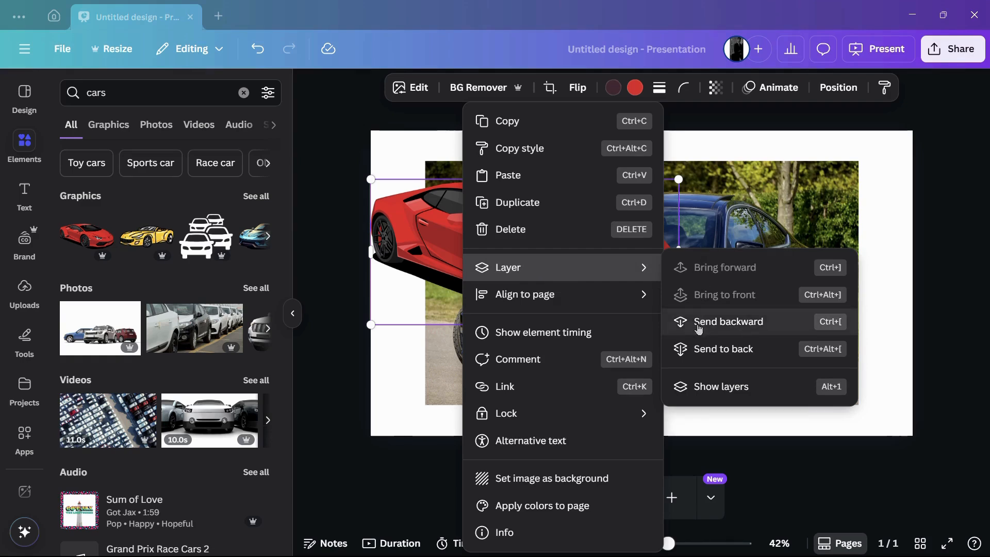
left_click(699, 348)
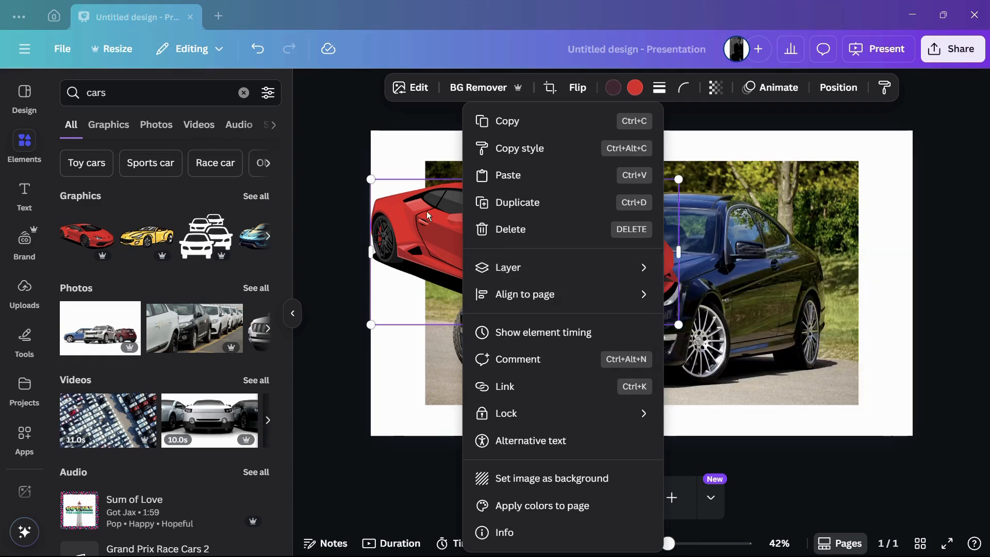
mouse_move(639, 273)
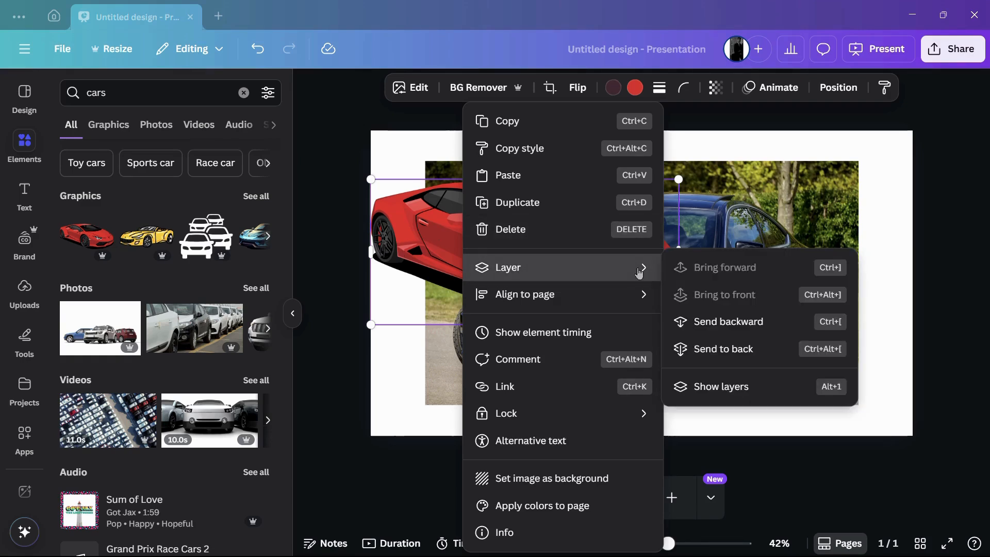
left_click(727, 323)
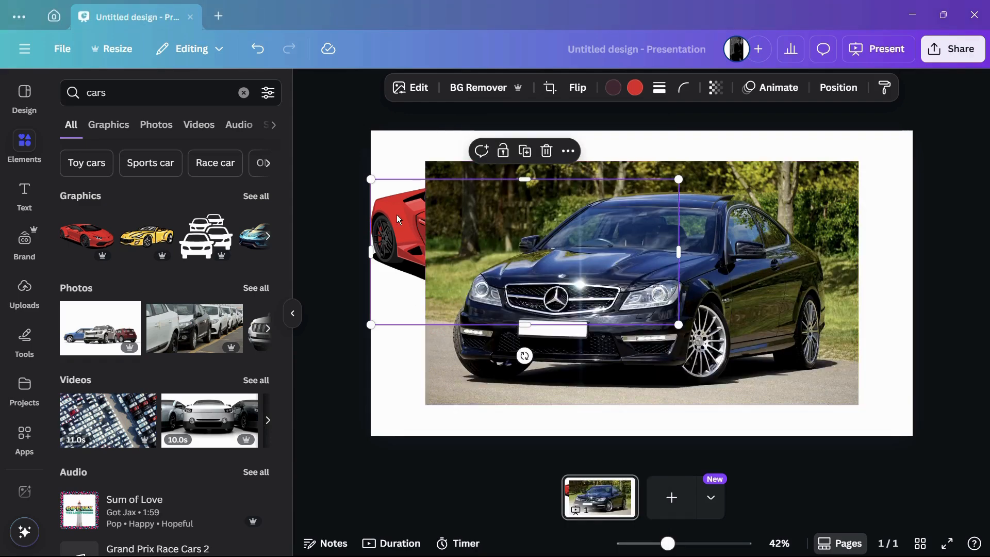
Shift the red sports car graphic slightly down along the page's left edge.
mouse_move(405, 233)
left_mouse_down()
mouse_move(396, 254)
mouse_move(401, 234)
mouse_move(404, 243)
left_mouse_up()
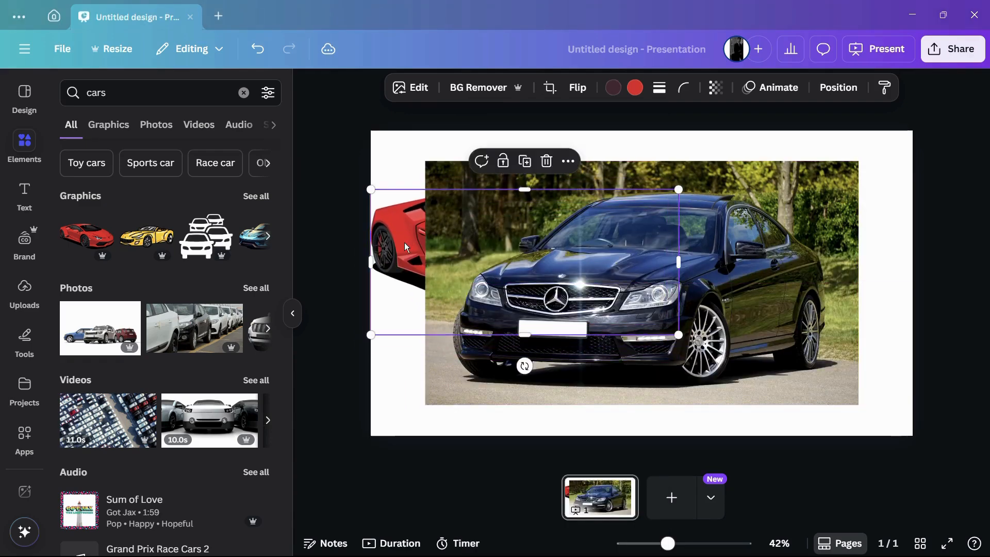
left_click(725, 289)
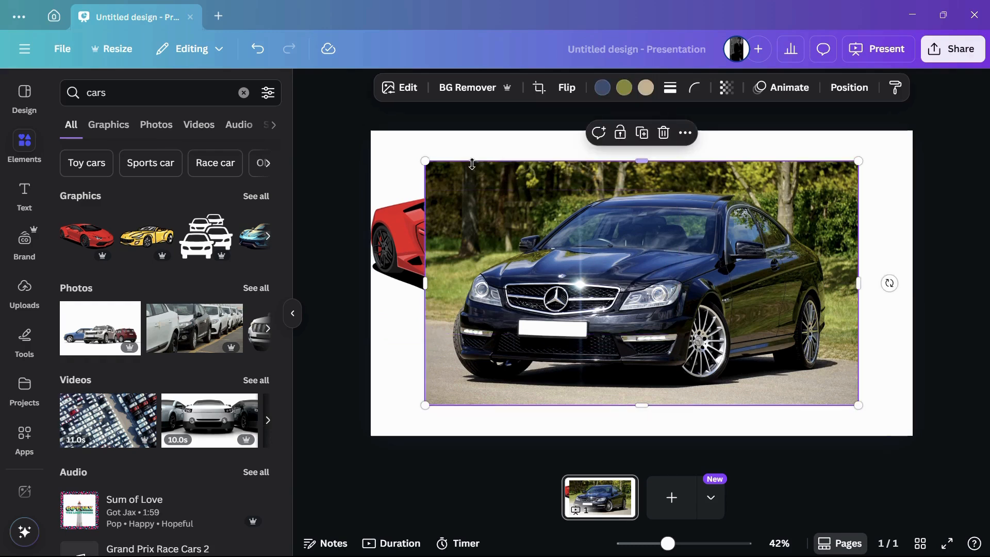
left_click(395, 221)
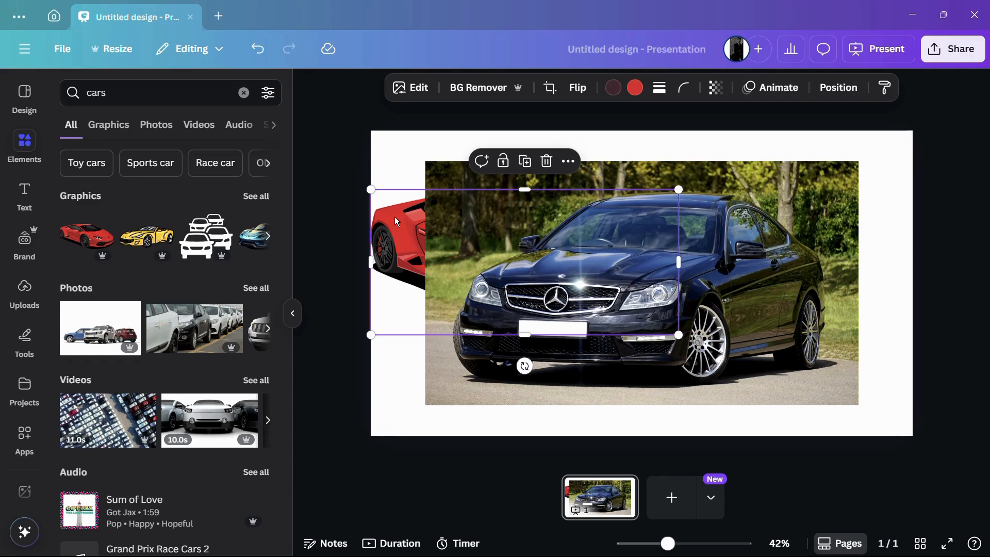
Add the blue sports car graphic, shrink it and place it over the red car and the left part of the photo.
left_click(267, 235)
left_click(181, 245)
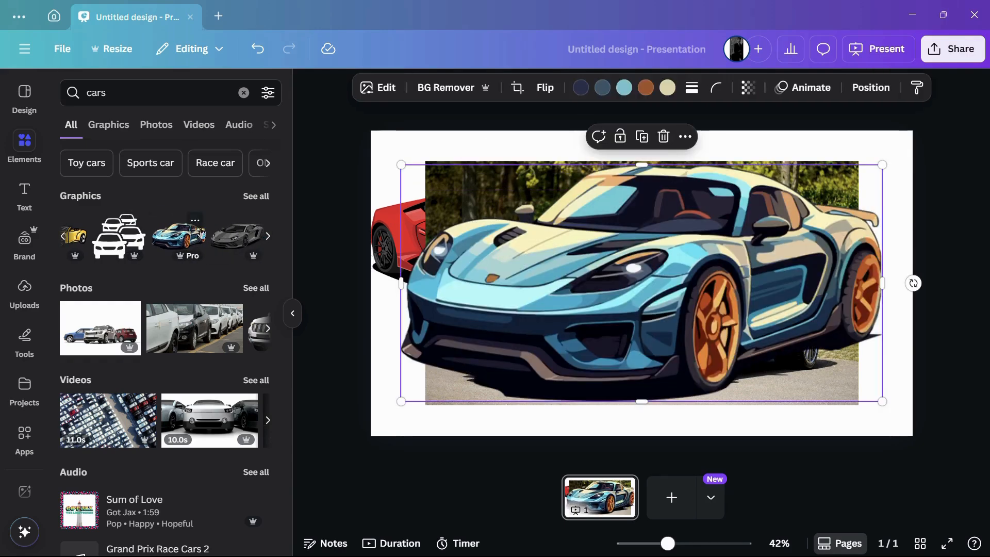
left_click_drag(507, 231, 455, 230)
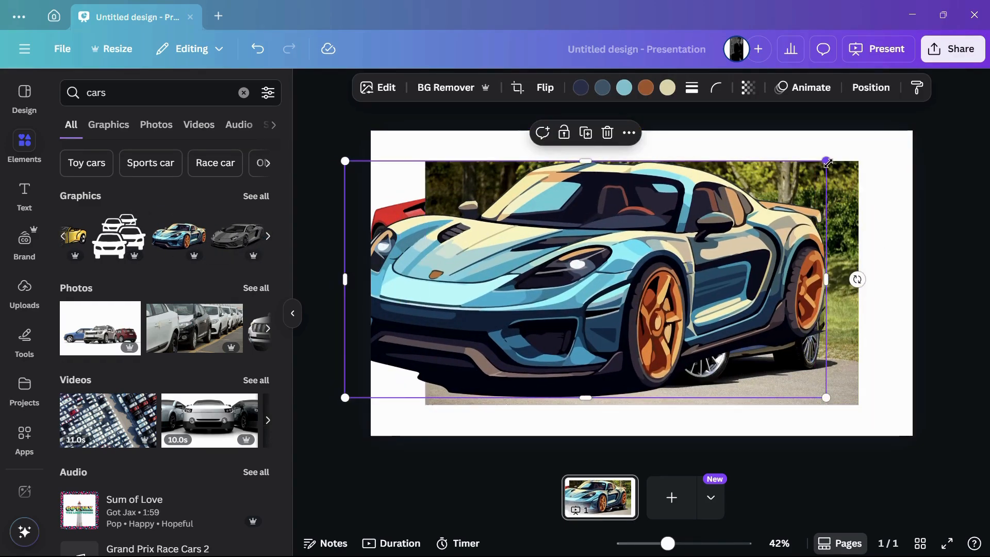
left_click_drag(826, 161, 632, 262)
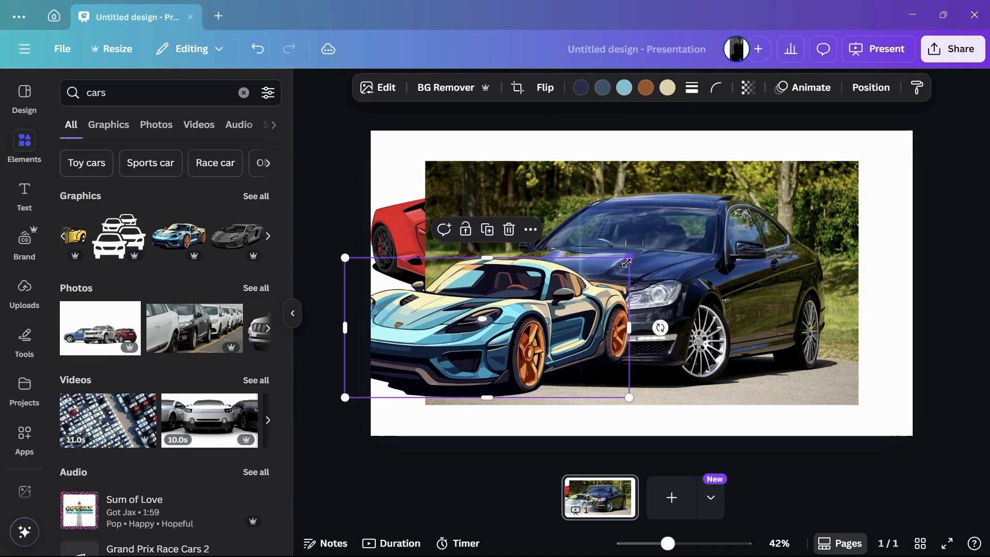
left_click_drag(456, 318, 458, 281)
Try sending the blue sports car graphic one layer backward, behind the black car photo.
left_click(419, 217)
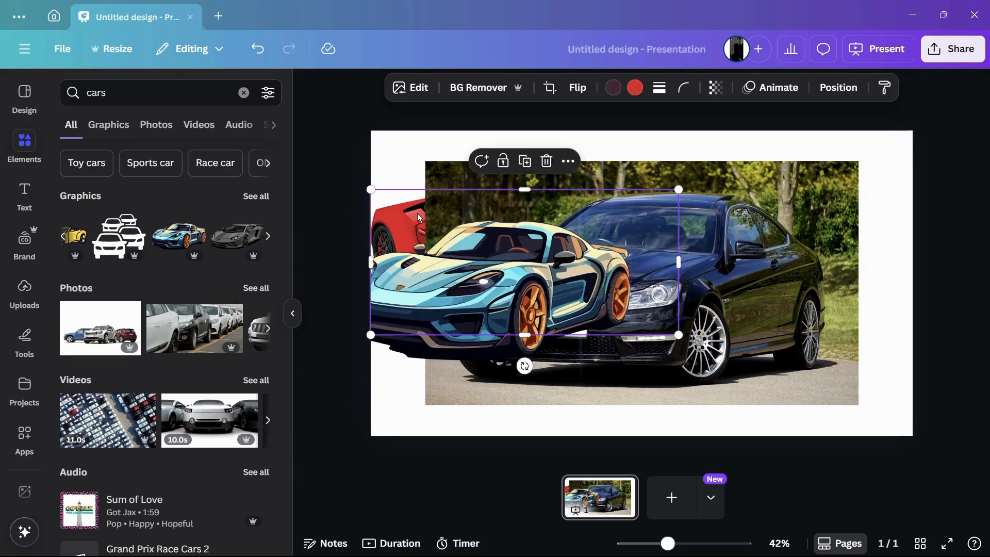
left_click(793, 261)
left_click(509, 283)
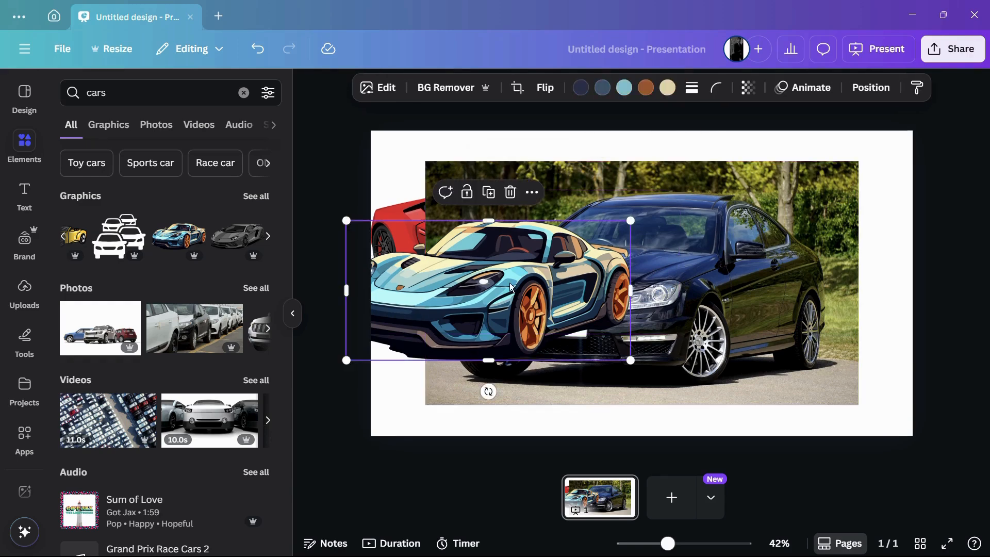
right_click(445, 271)
mouse_move(446, 273)
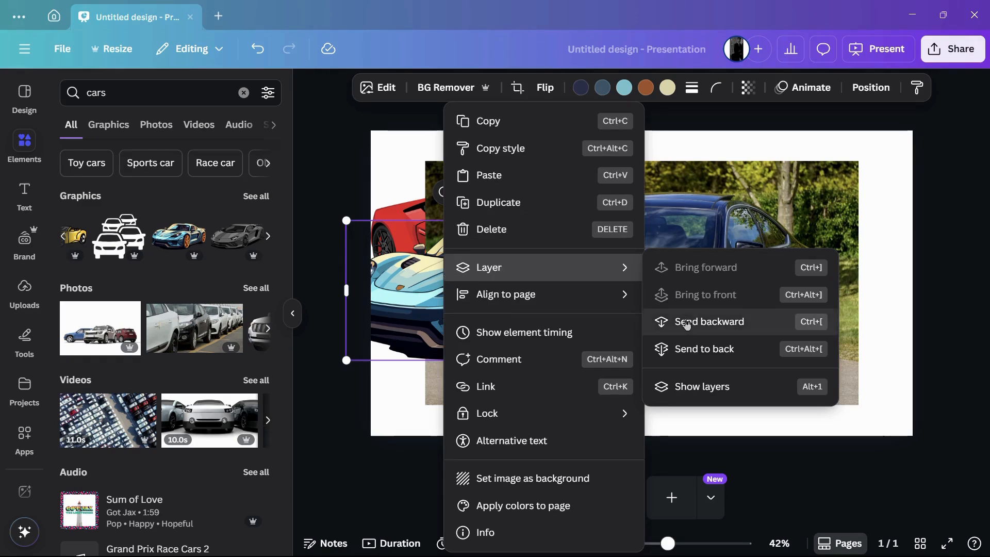
left_click(712, 323)
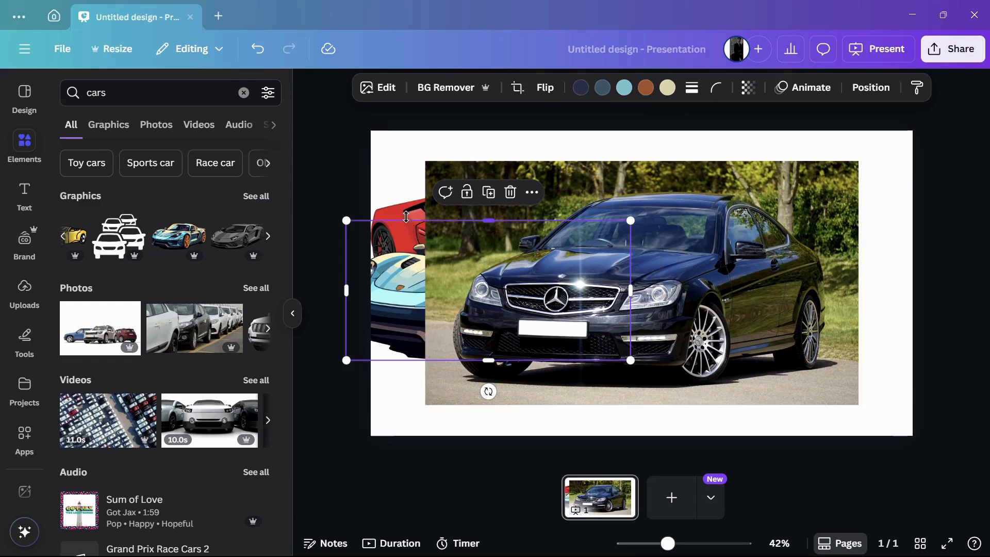
key("ctrl+]")
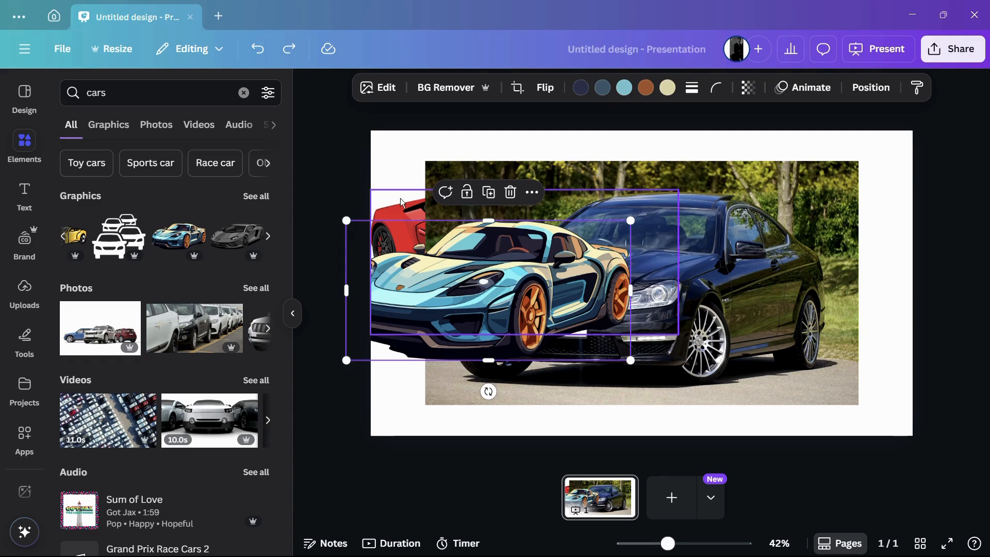
Send the blue sports car graphic to the very back, behind both the red car and the black car photo.
left_click(400, 215)
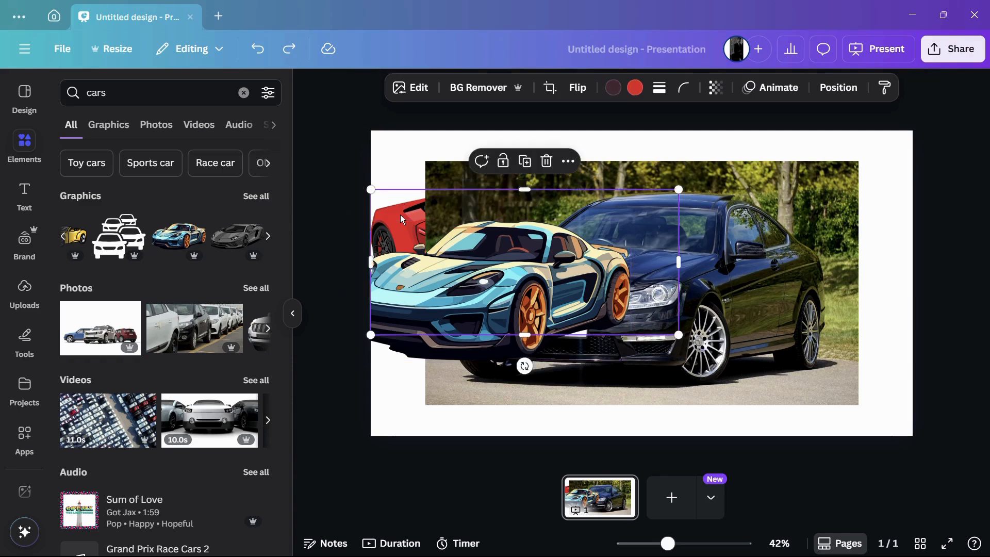
left_click(442, 291)
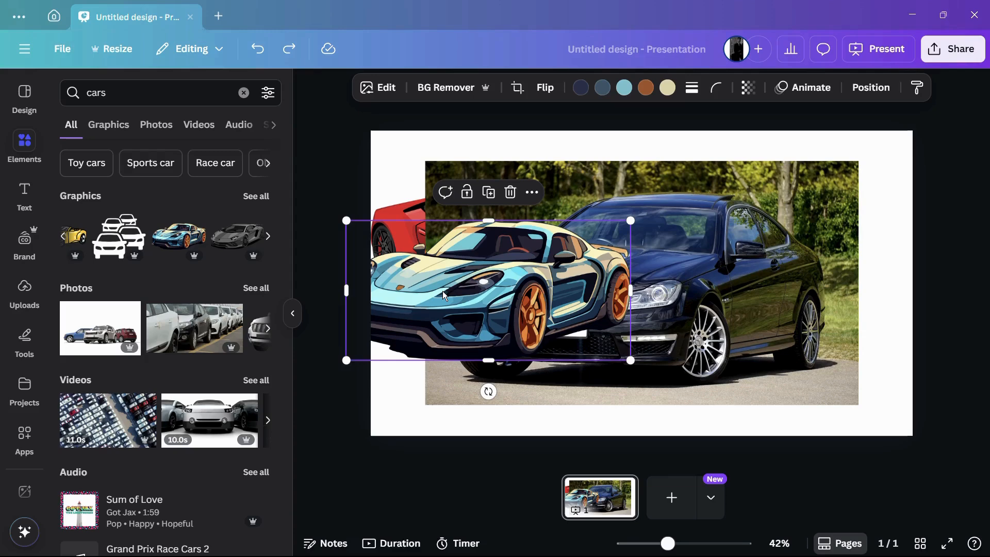
right_click(442, 290)
mouse_move(485, 270)
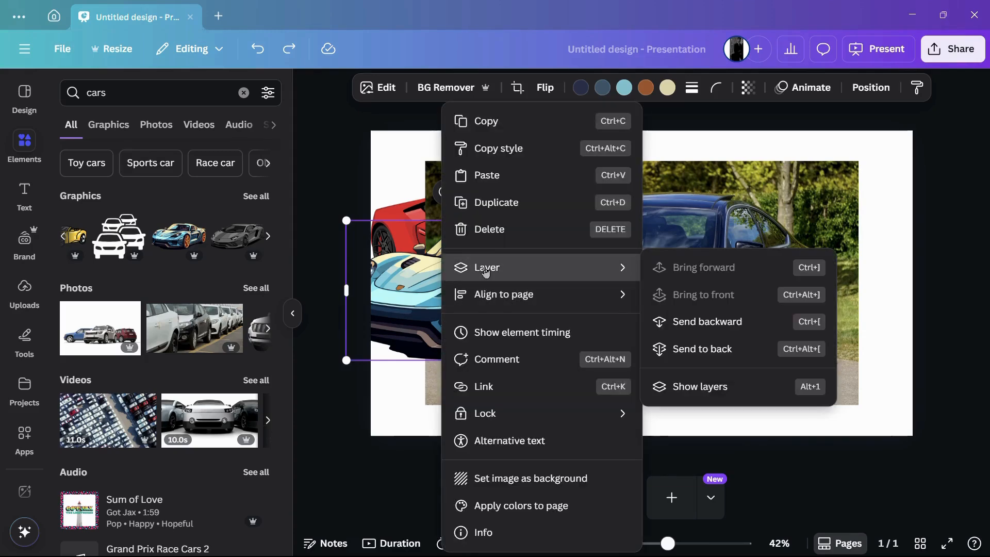
left_click(686, 353)
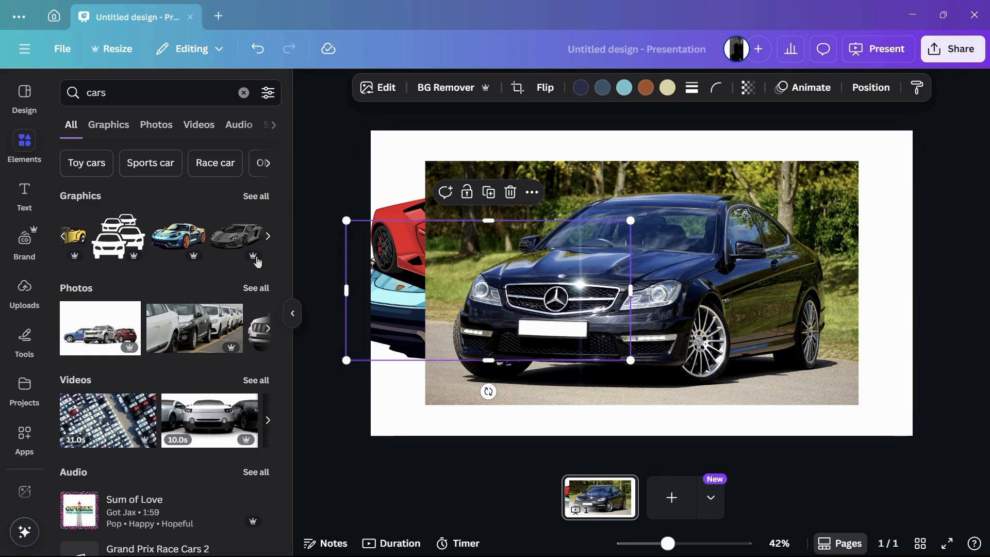
left_click(267, 235)
left_click(300, 249)
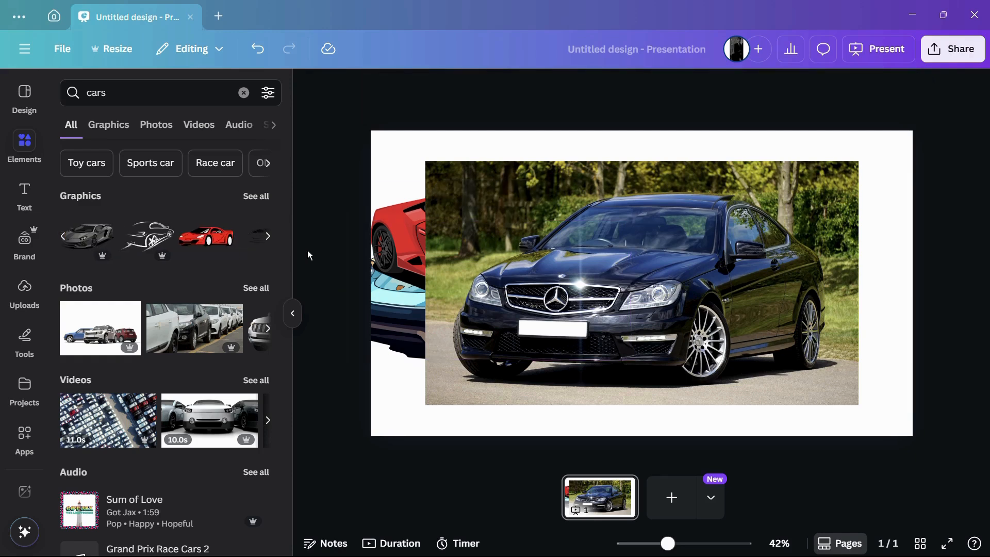
Bring the blue sports car graphic one layer forward, in front of the red car, and shift it up and slightly right.
left_click(378, 351)
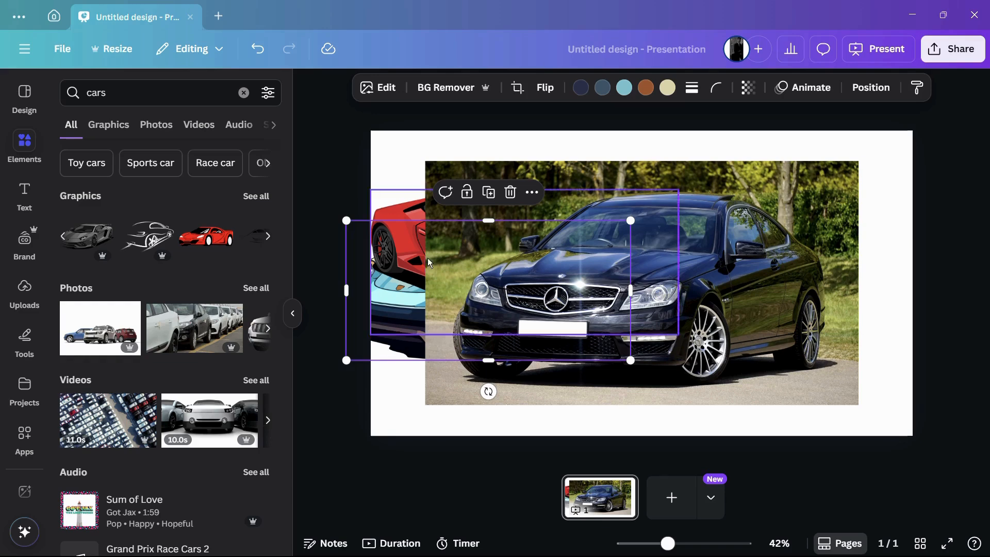
right_click(372, 349)
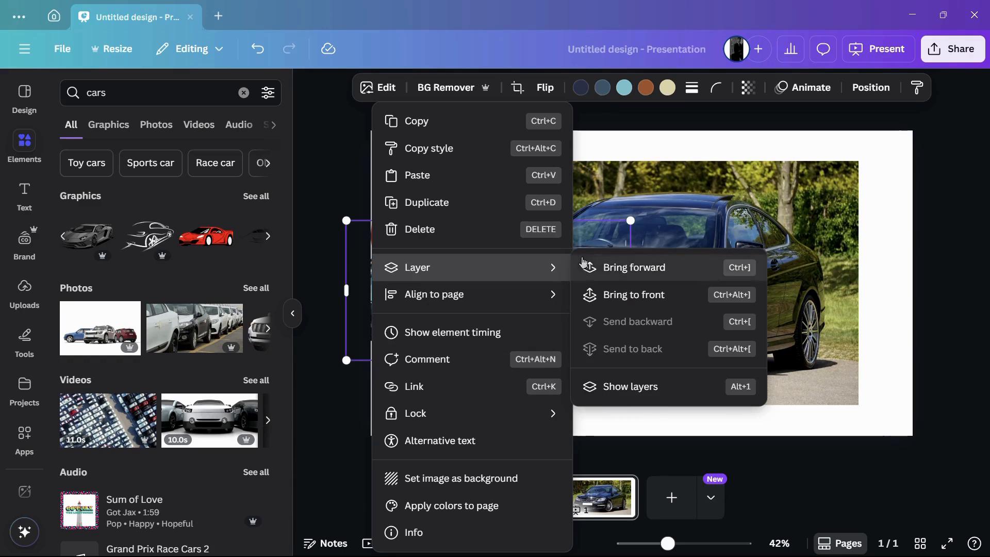
left_click(618, 268)
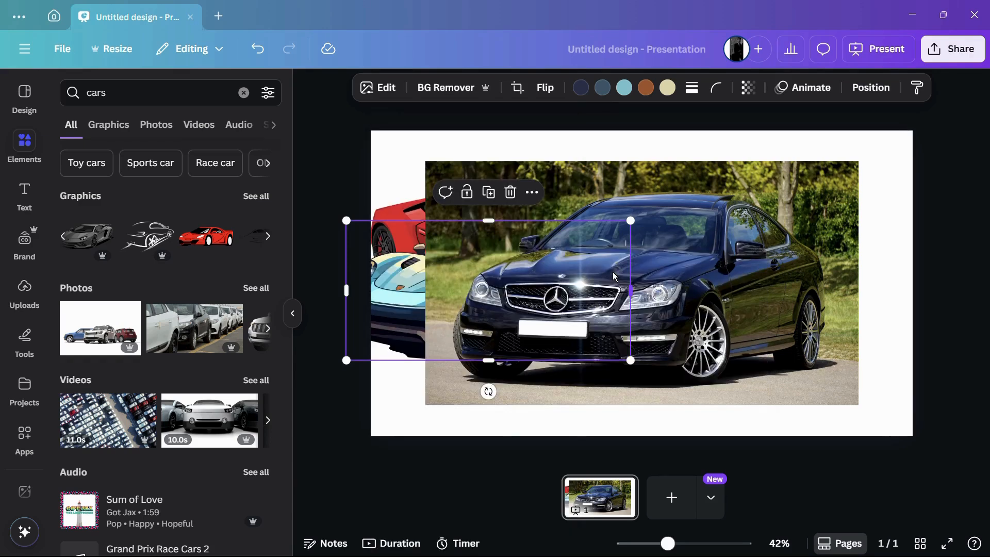
left_click_drag(403, 291, 432, 257)
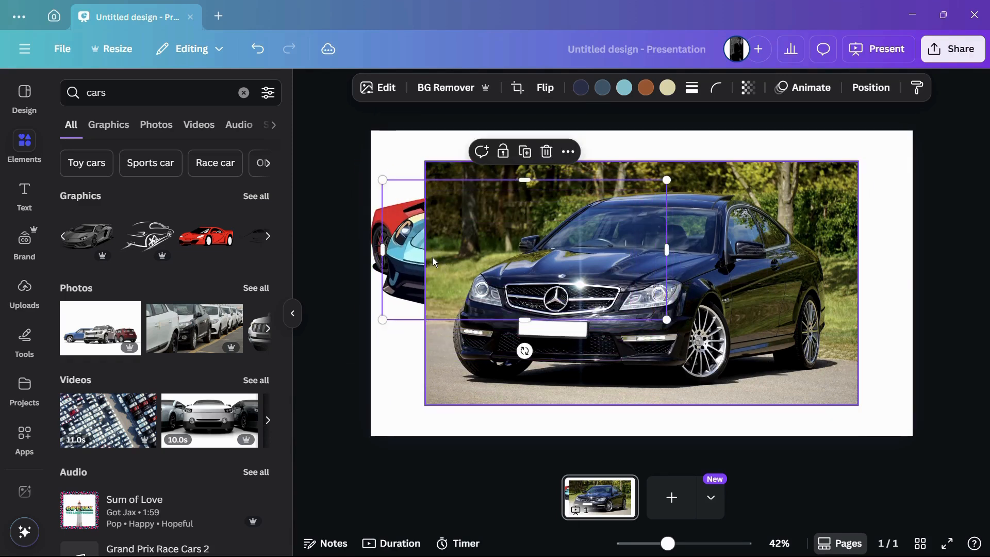
left_click(349, 261)
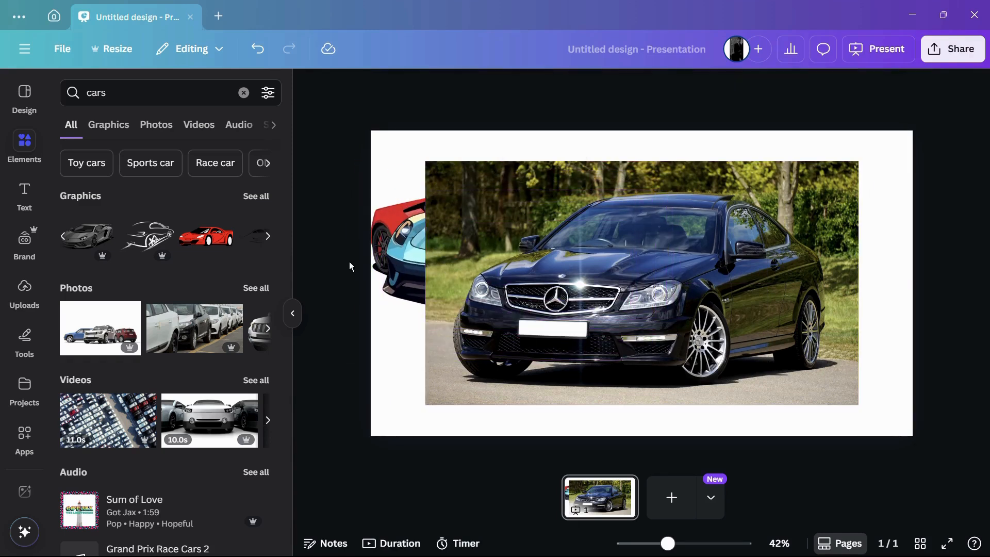
Bring the blue sports car graphic to the very front, over the black car photo, and move it slightly down.
left_click(396, 307)
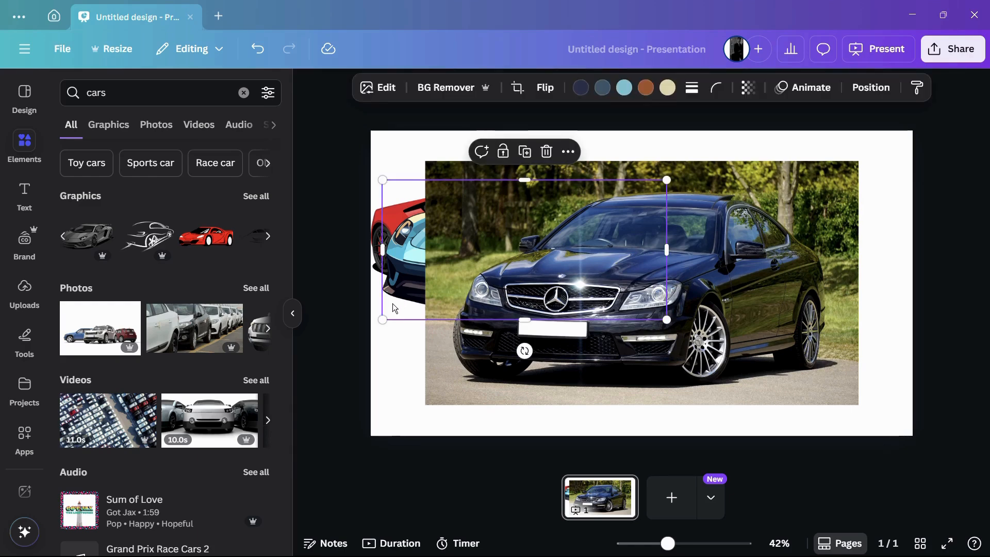
right_click(391, 303)
mouse_move(438, 264)
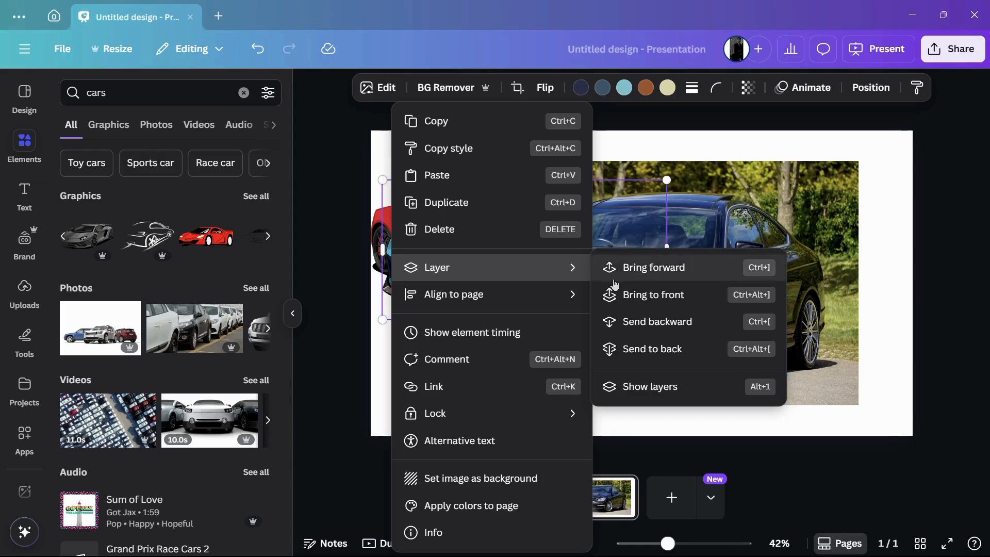
left_click(661, 293)
left_click_drag(516, 243, 519, 292)
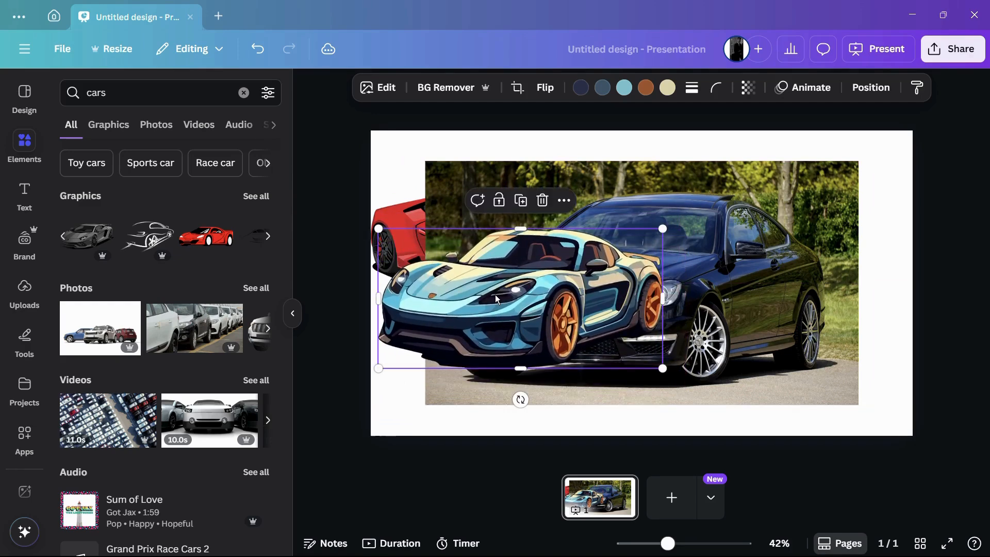
left_click(349, 248)
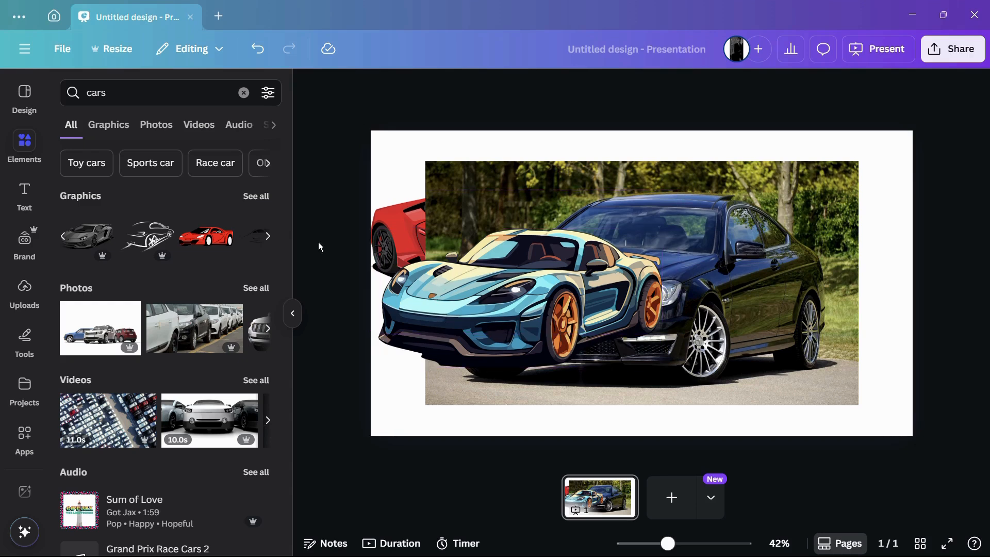
Hide the element search results to leave more room around the page.
left_click(294, 314)
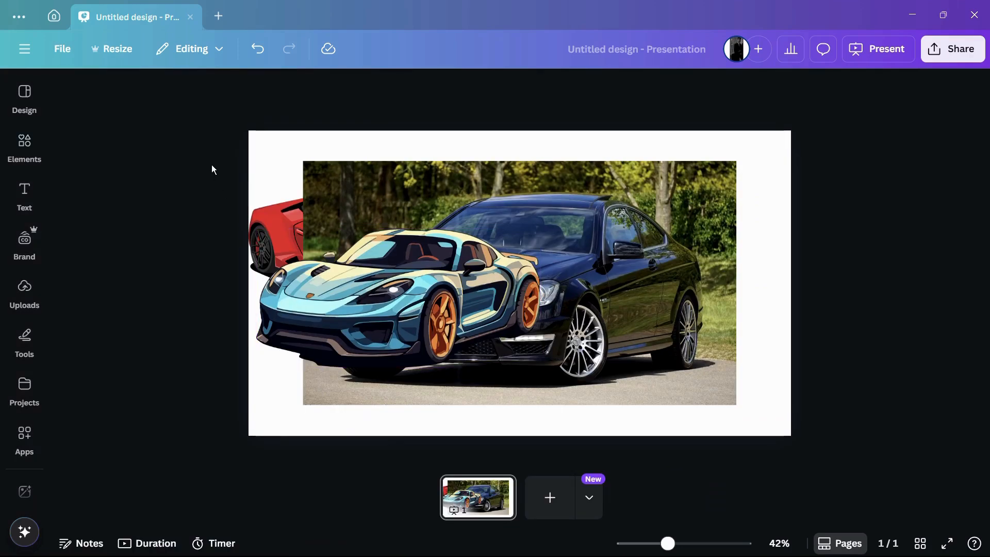